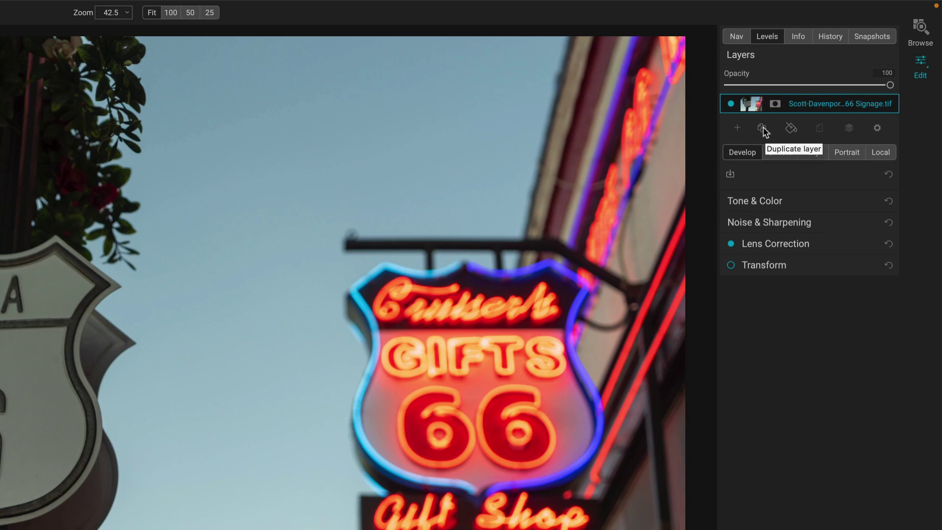
Duplicate the signage photo layer and add it to a new layered photo
{"action": "left_click", "coordinate": [763, 130]}
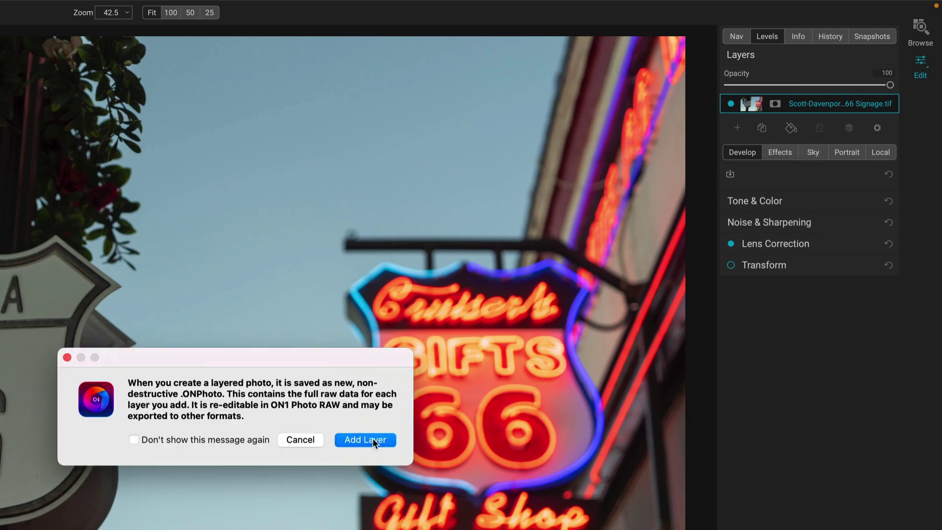
{"action": "left_click", "coordinate": [375, 441]}
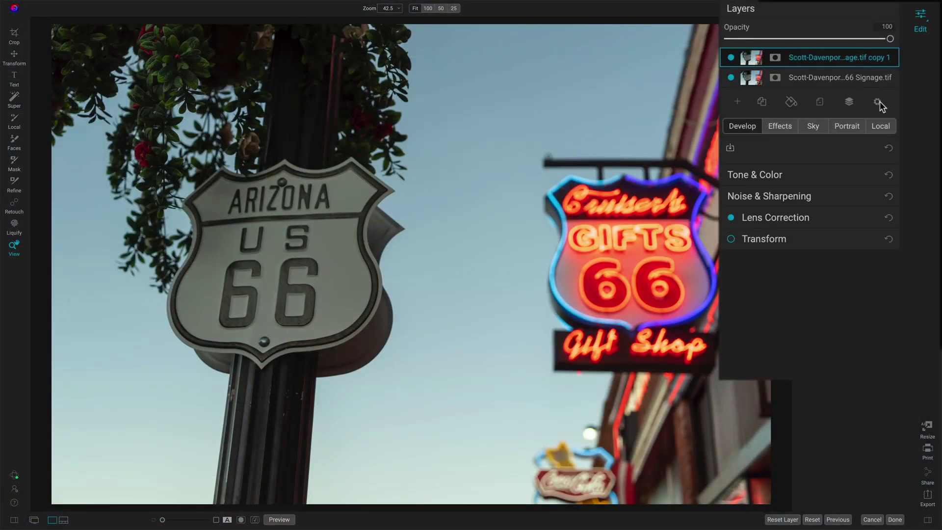
Set the 'copy 1' top layer's blend mode to Difference
{"action": "left_click", "coordinate": [878, 102]}
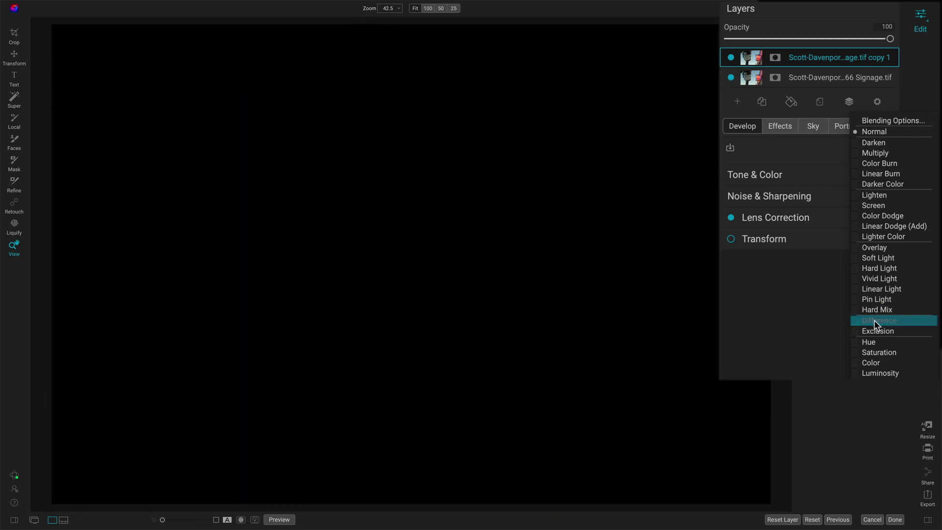
{"action": "left_click", "coordinate": [876, 320]}
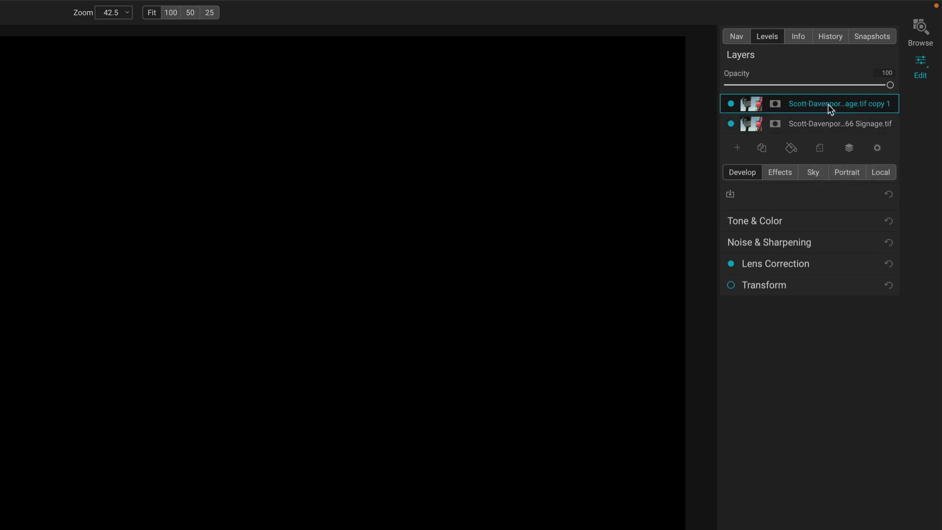
Return the copy to Normal blending and apply a Transform shift up and to the right
{"action": "left_click", "coordinate": [878, 148]}
{"action": "left_click", "coordinate": [866, 183]}
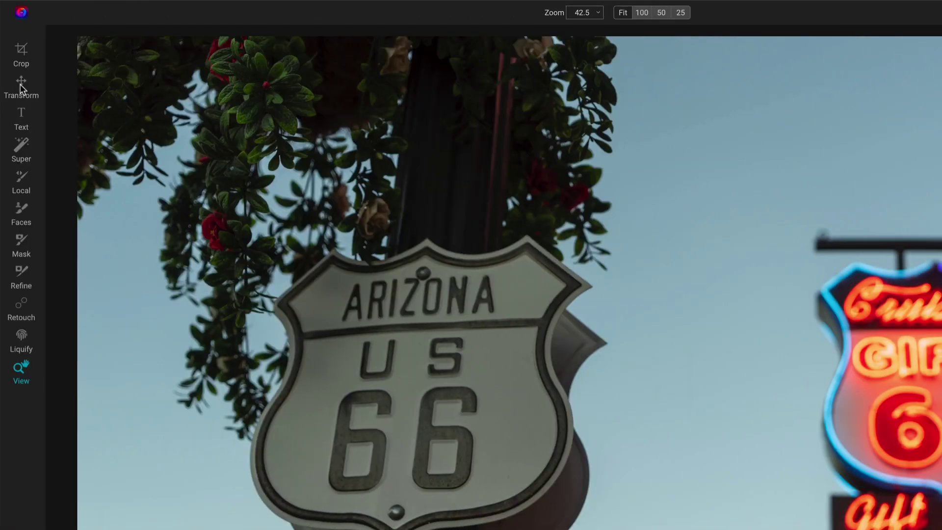
{"action": "left_click", "coordinate": [21, 87]}
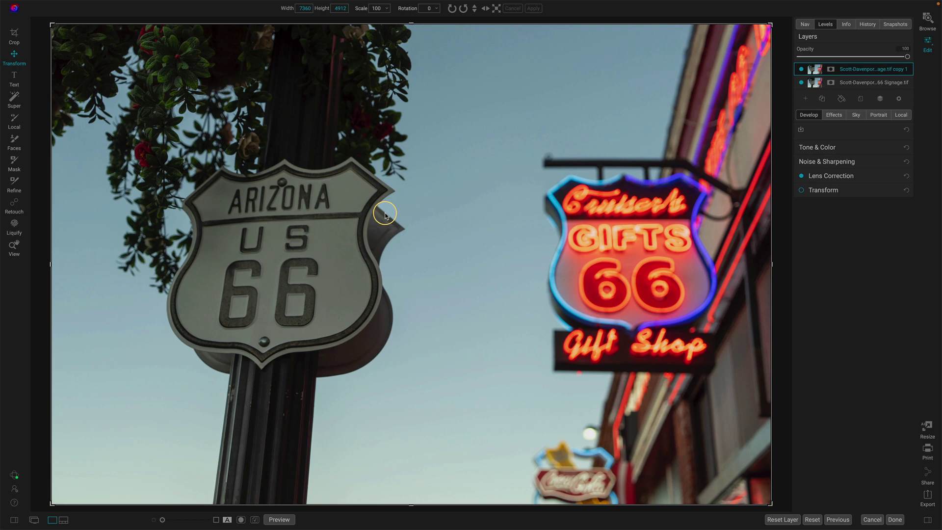
{"action": "left_click_drag", "start_coordinate": [384, 214], "coordinate": [560, 174]}
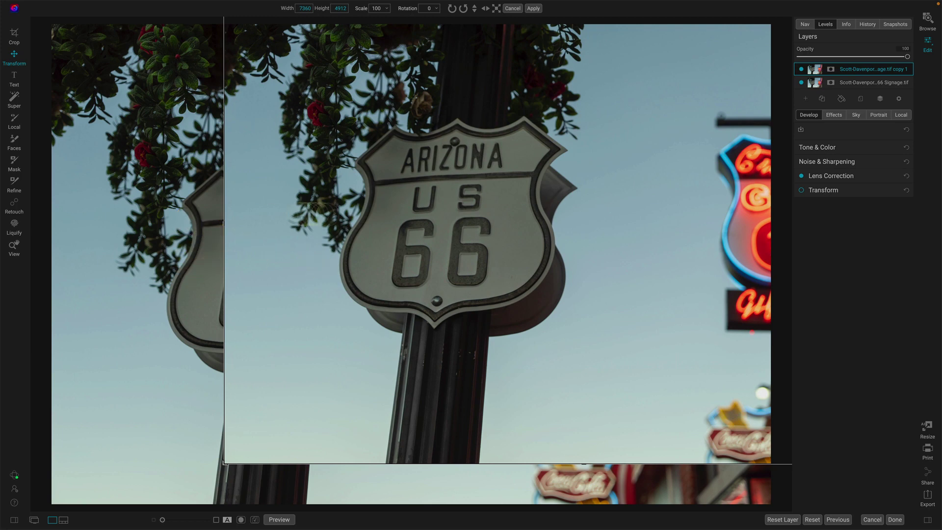
{"action": "left_click", "coordinate": [533, 8]}
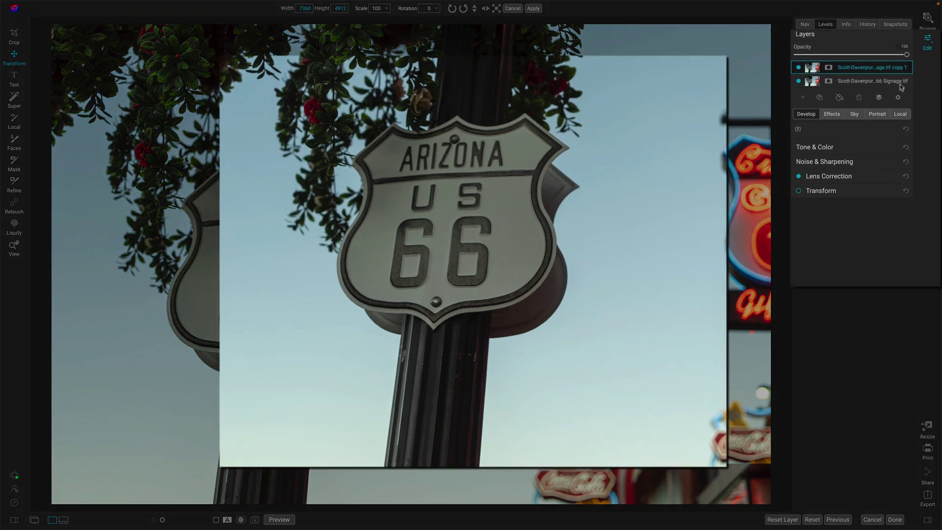
{"action": "left_click", "coordinate": [898, 97]}
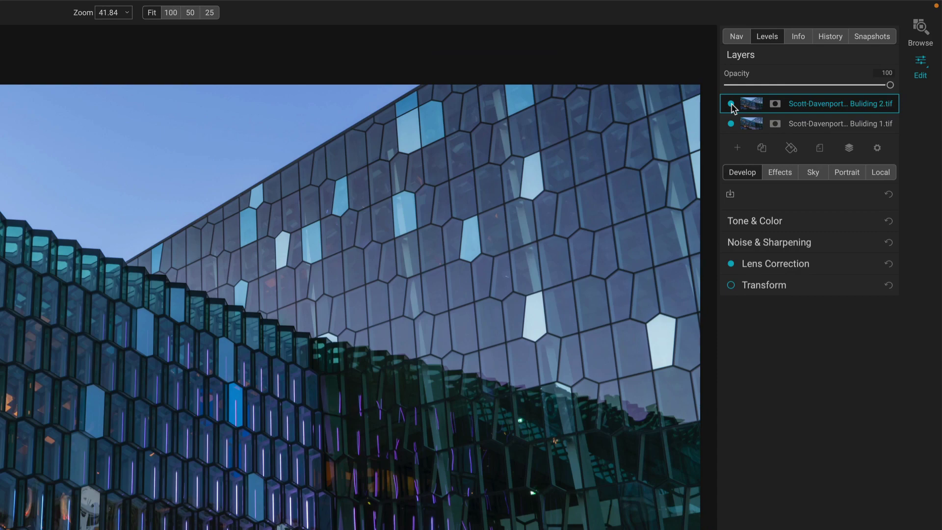
{"action": "left_click", "coordinate": [731, 104]}
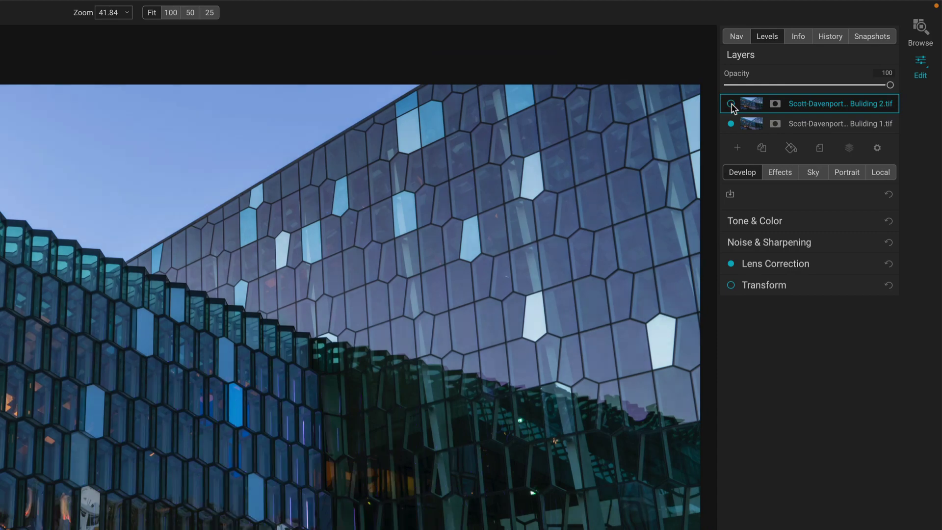
{"action": "left_click", "coordinate": [731, 104]}
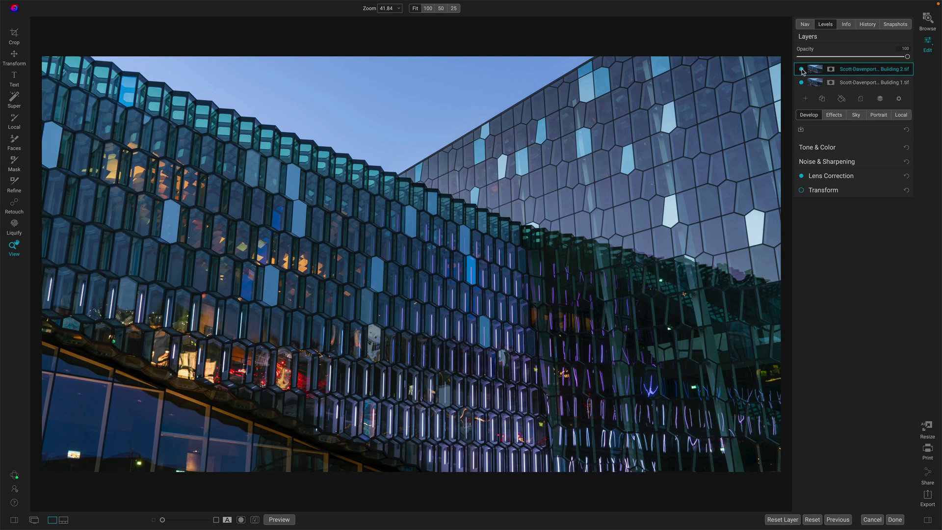
Set the top building layer to Difference and zoom to 100% on the building
{"action": "left_click", "coordinate": [901, 98]}
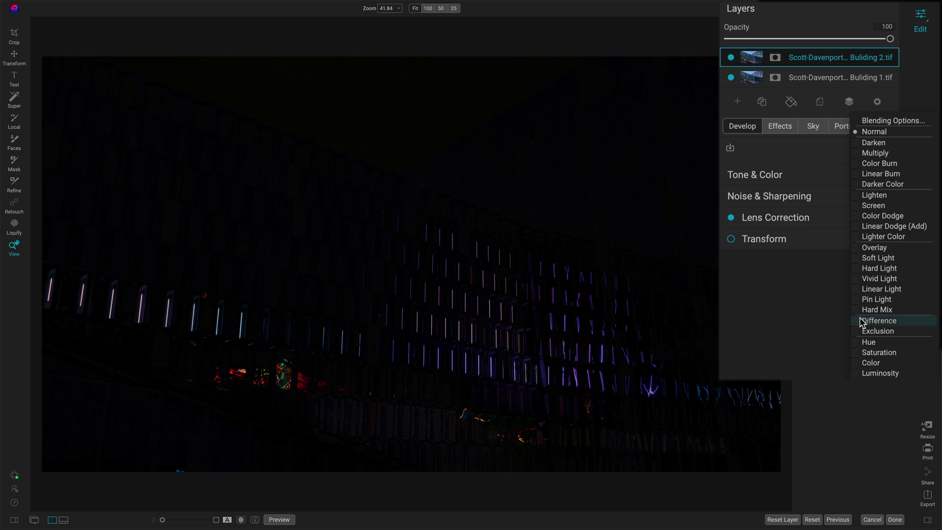
{"action": "left_click", "coordinate": [861, 321]}
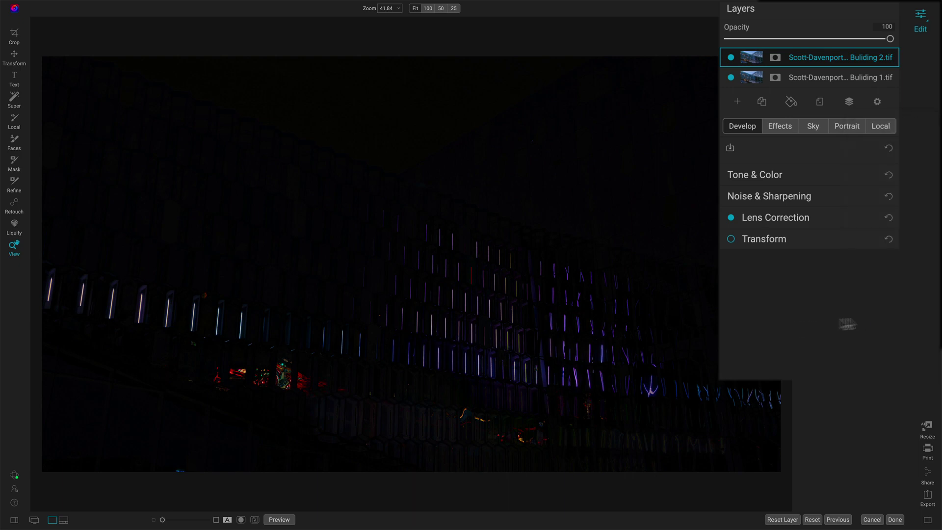
{"action": "left_click", "coordinate": [469, 149]}
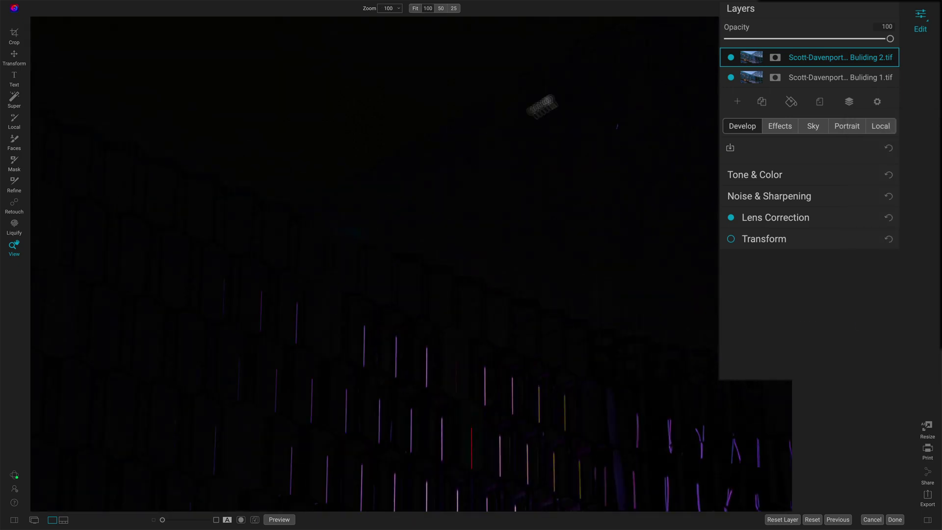
Toggle the top layer to Normal and back to Difference, then fit the photo in view
{"action": "left_click", "coordinate": [878, 102]}
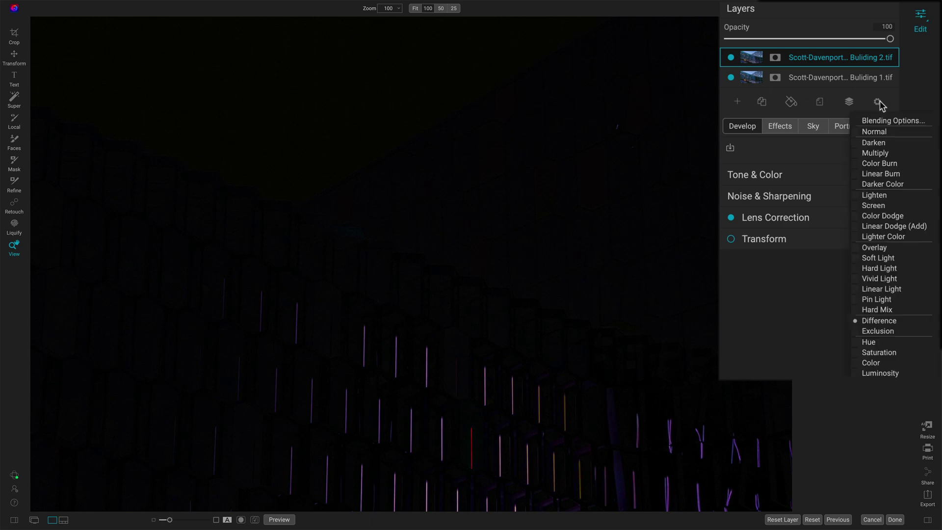
{"action": "left_click", "coordinate": [874, 132]}
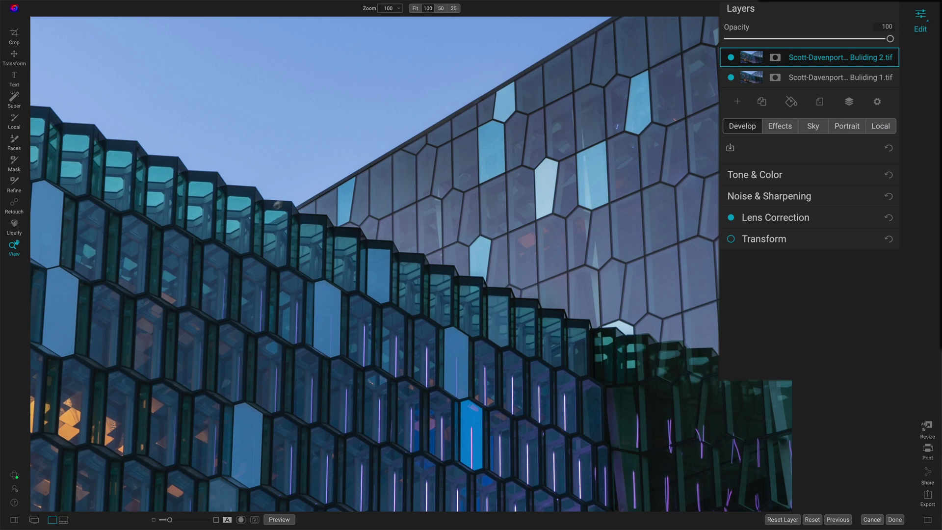
{"action": "left_click", "coordinate": [878, 102]}
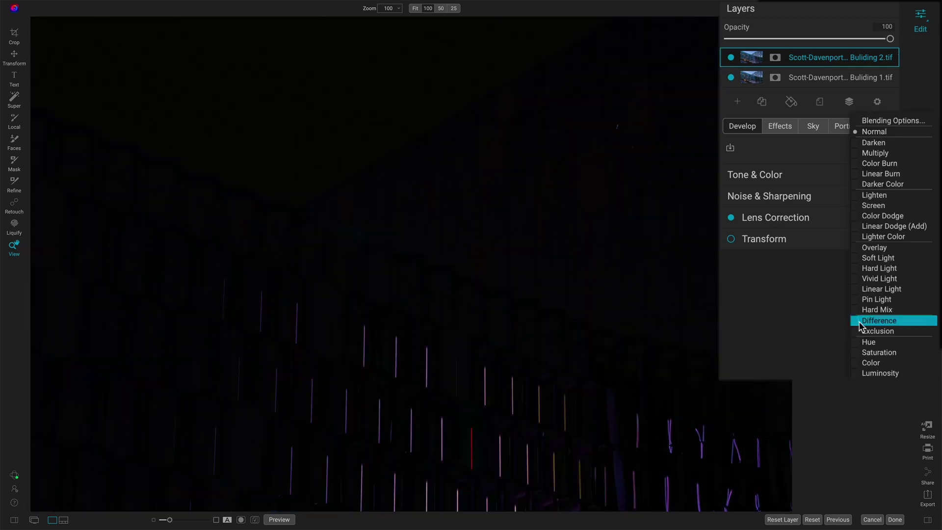
{"action": "left_click", "coordinate": [858, 322]}
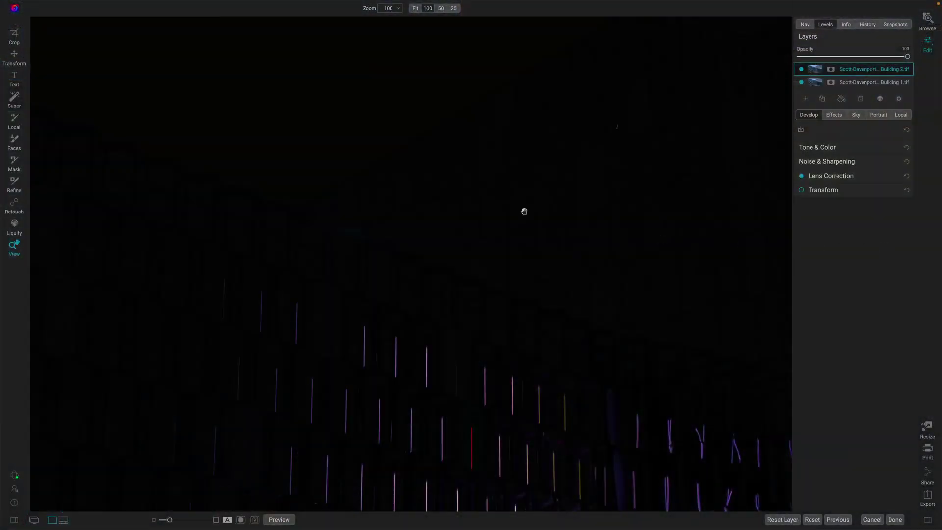
{"action": "key", "text": "ctrl+0"}
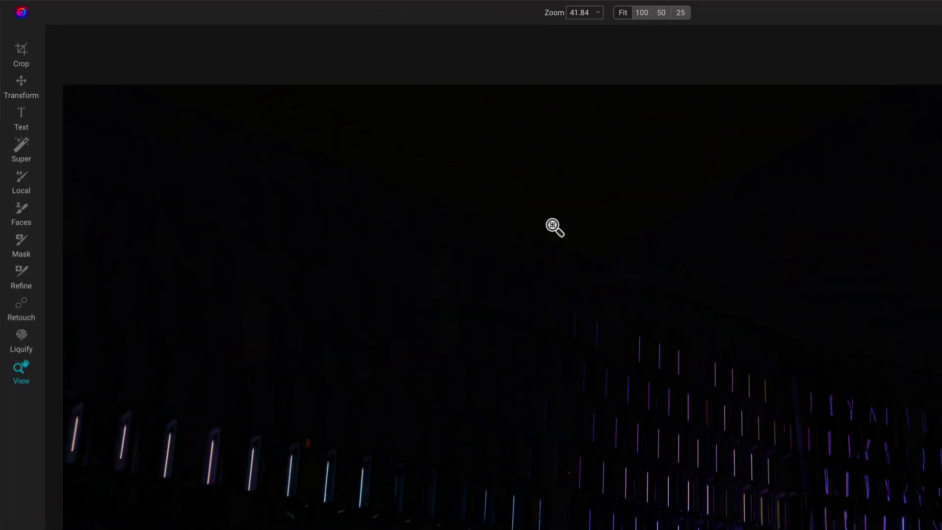
Drag the top building layer roughly into place, then nudge it up three steps and left one
{"action": "left_click", "coordinate": [14, 59]}
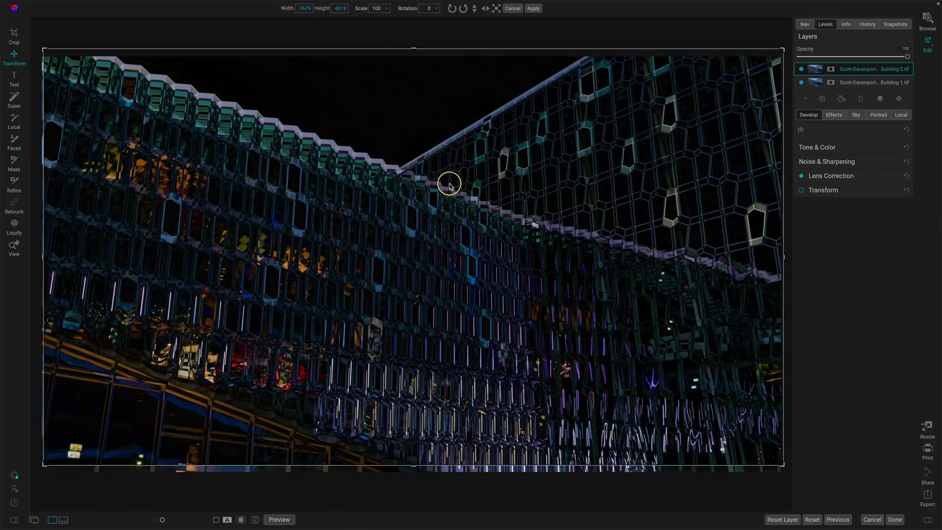
{"action": "left_click_drag", "start_coordinate": [449, 185], "coordinate": [446, 177]}
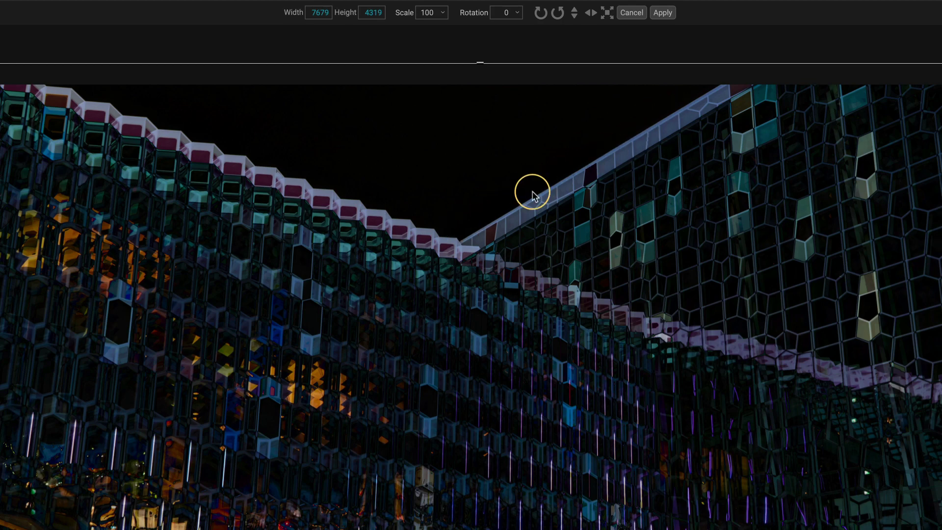
{"action": "left_click_drag", "start_coordinate": [473, 190], "coordinate": [475, 210]}
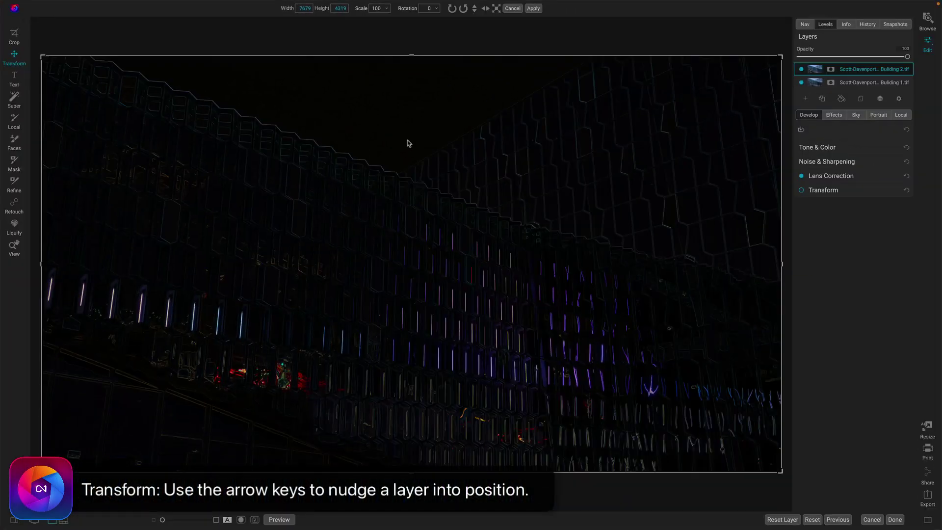
{"action": "key", "text": "Up"}
{"action": "key", "text": "Up"}
{"action": "key", "text": "Up"}
{"action": "key", "text": "Left"}
{"action": "key", "text": "Left"}
{"action": "key", "text": "Up"}
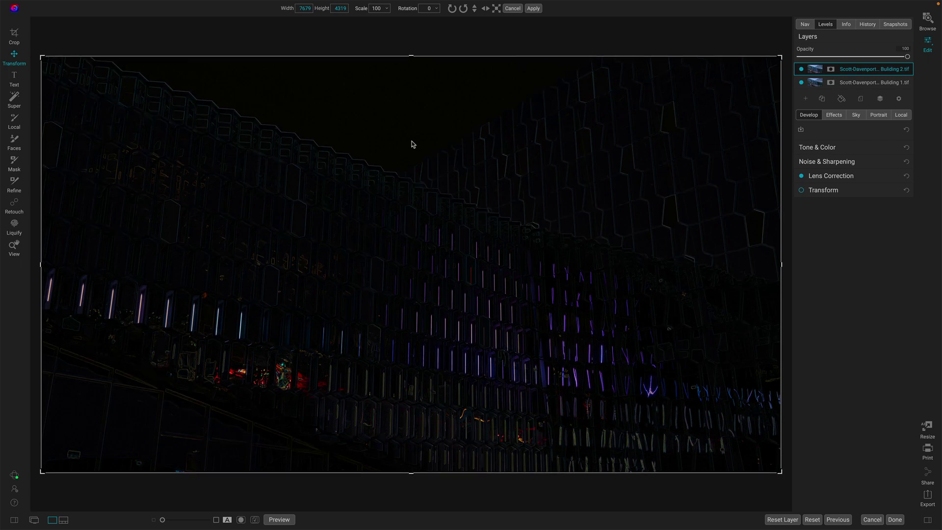
Apply the Building 2 transform and set its blend mode back to Normal
{"action": "left_click", "coordinate": [535, 9]}
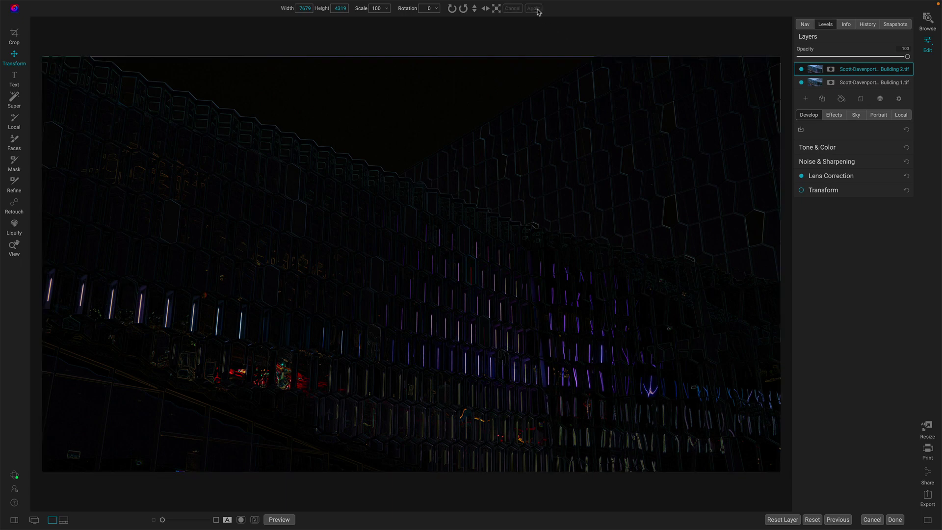
{"action": "left_click", "coordinate": [899, 98]}
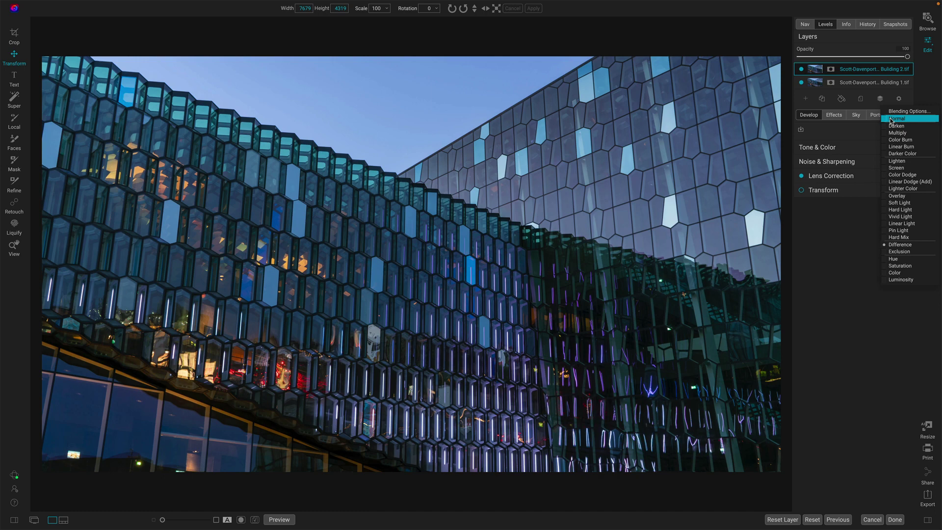
{"action": "left_click", "coordinate": [890, 119]}
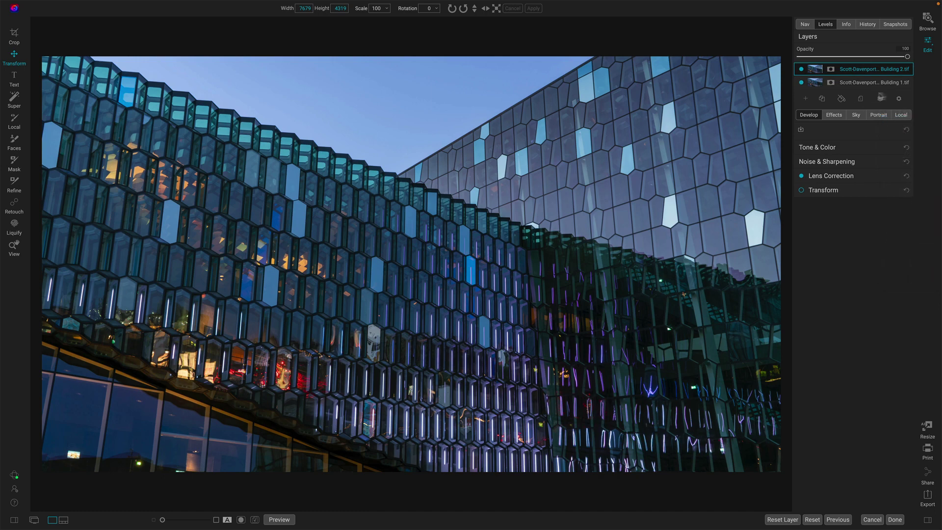
{"action": "left_click", "coordinate": [898, 100]}
{"action": "left_click", "coordinate": [899, 99]}
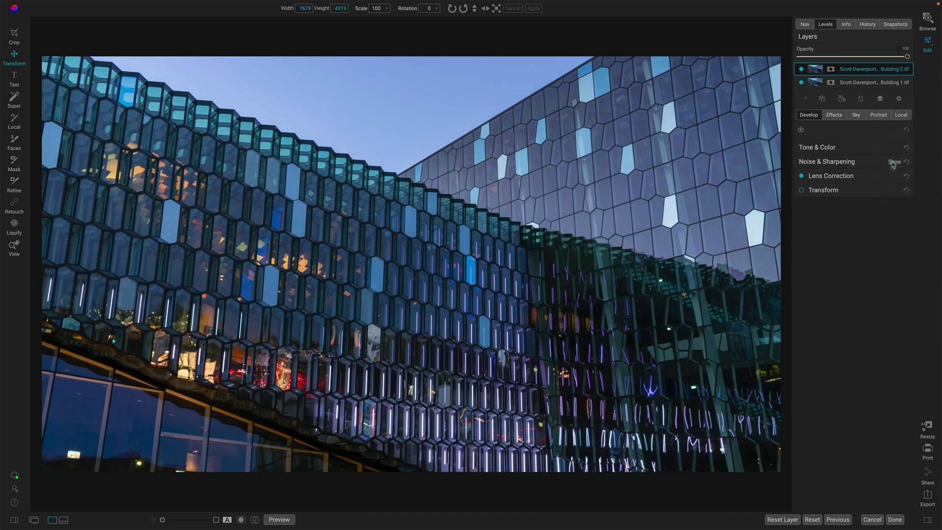